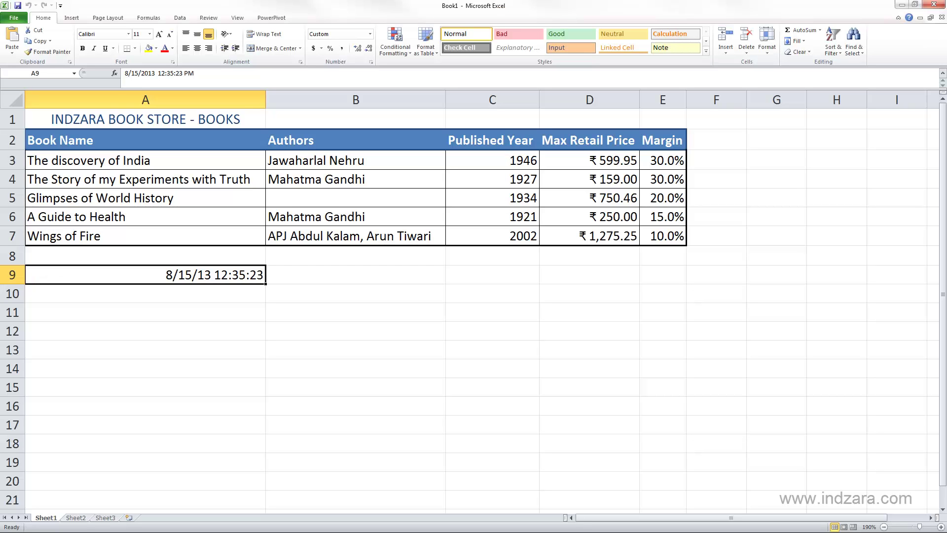
# Enter "ABCasd uiee" in cell A10, with only the word "uiee" in red font.
pyautogui.click(187, 295)
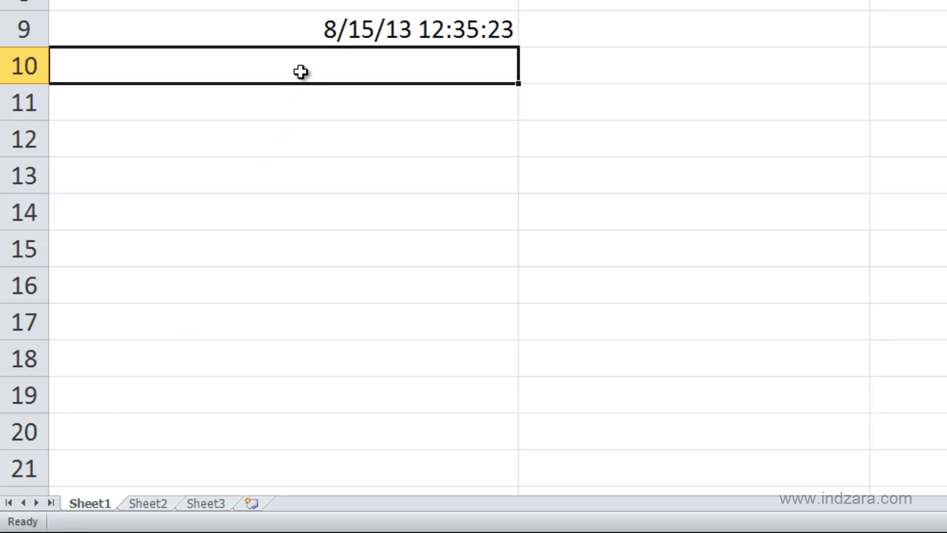
pyautogui.write('ABC')
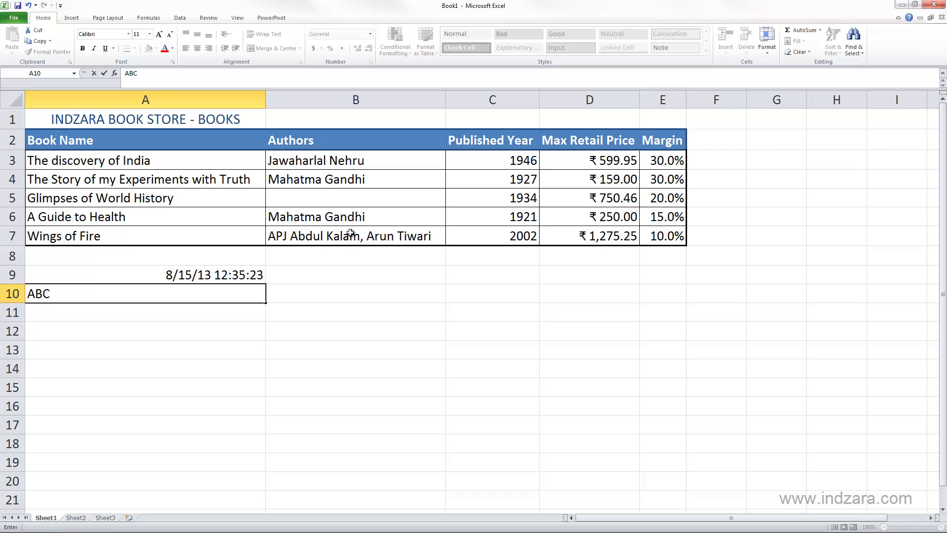
pyautogui.write('asd')
pyautogui.click(168, 51)
pyautogui.write('uiee')
pyautogui.press('Return')
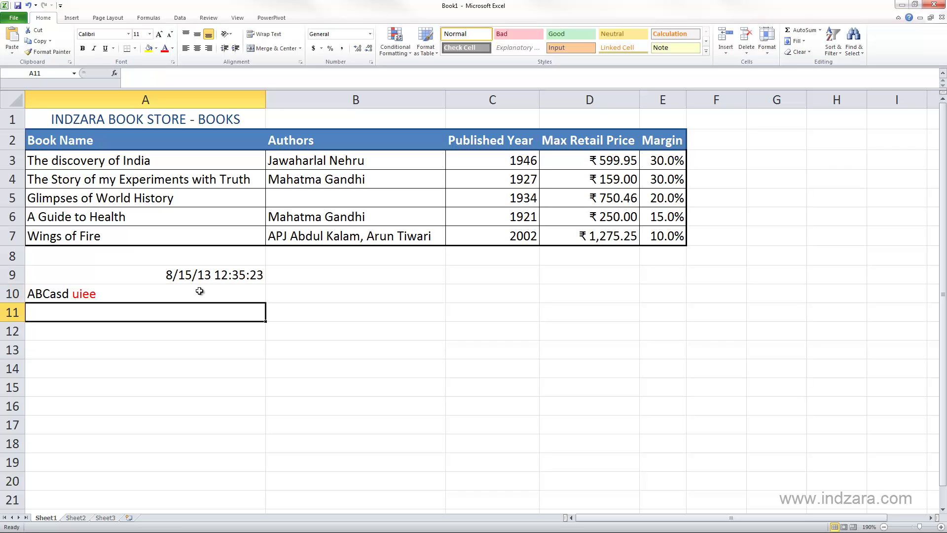
# Try overwriting the content of cell A10 with "ABC" and again with "New information", discarding each entry.
pyautogui.click(199, 292)
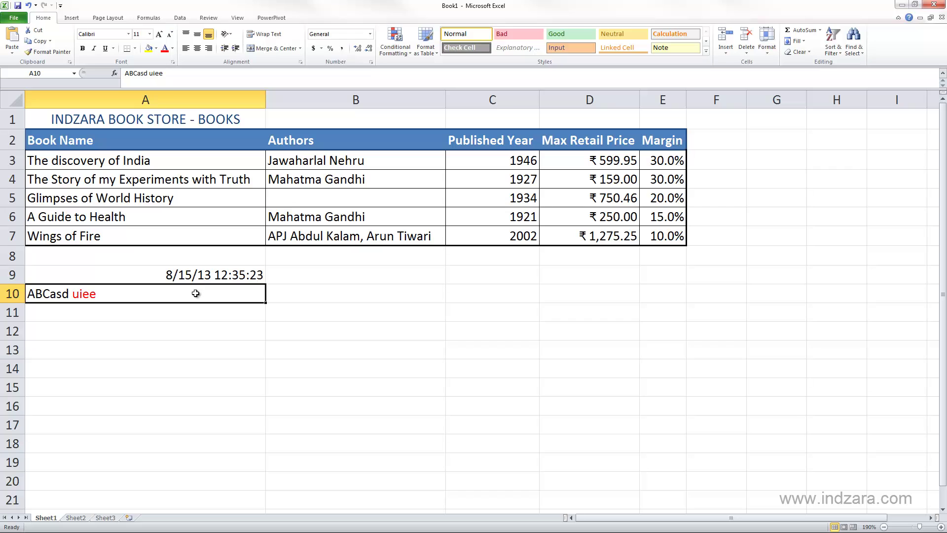
pyautogui.write('ABC')
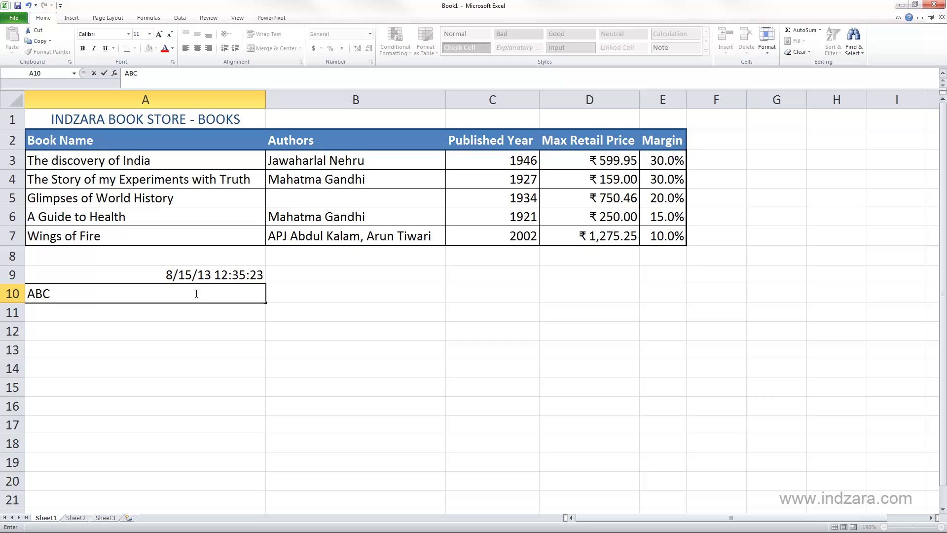
pyautogui.press('Escape')
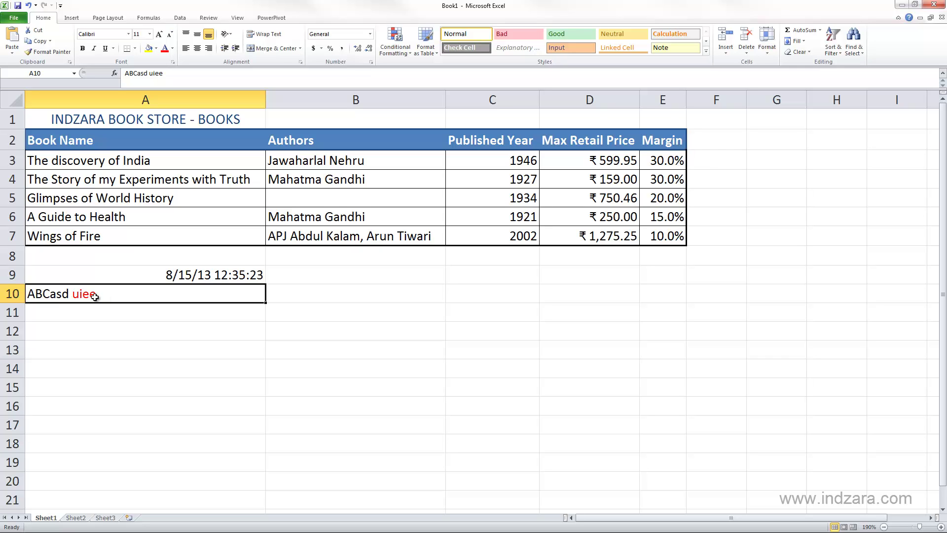
pyautogui.write('New informat')
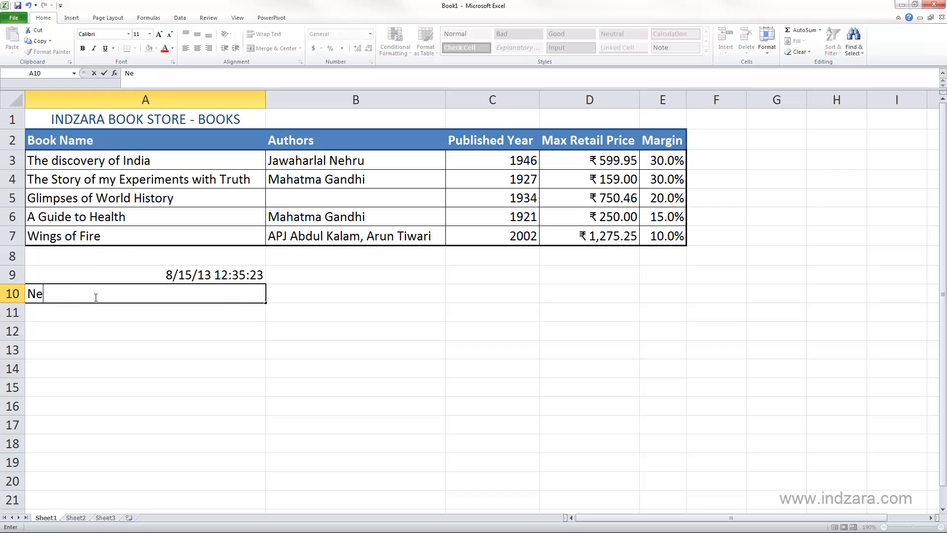
pyautogui.write('ion')
pyautogui.press('Escape')
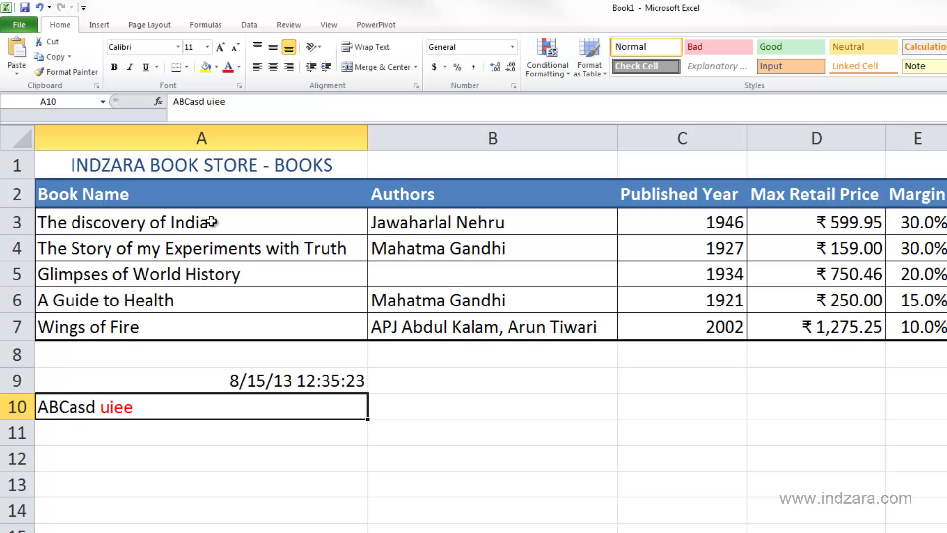
# Open the book name in cell A3 for in-cell editing, and delete and retype the final "a" of "India".
pyautogui.click(109, 225)
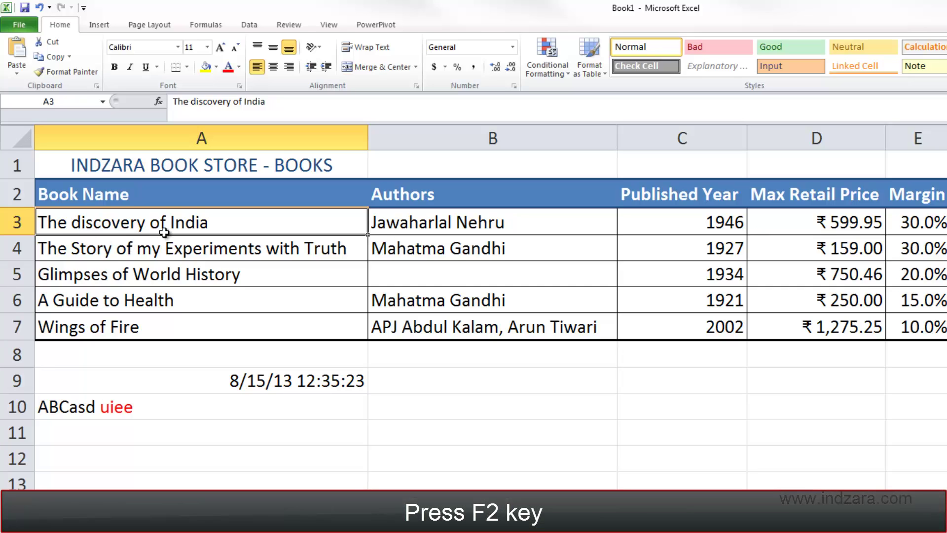
pyautogui.press('F2')
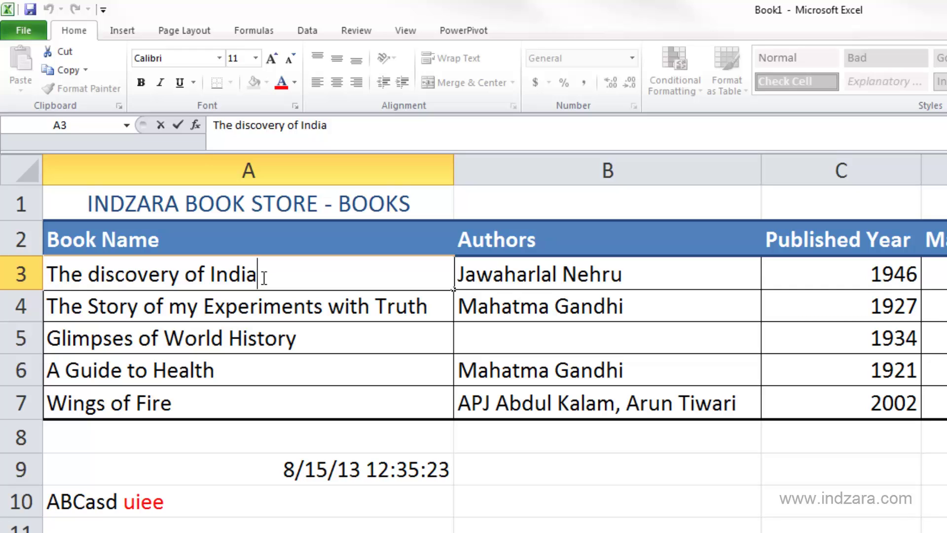
pyautogui.press('BackSpace')
pyautogui.write('a')
# Select the text "The discovery of India" inside cell A3 from its beginning, extending the selection by characters and then by whole words.
pyautogui.press('Left')
pyautogui.press('Left')
pyautogui.press('Left')
pyautogui.press('Left')
pyautogui.press('Left')
pyautogui.press('Left')
pyautogui.press('Left')
pyautogui.press('Left')
pyautogui.press('Left')
pyautogui.hotkey('shift', 'Right')
pyautogui.hotkey('shift', 'Right')
pyautogui.hotkey('shift', 'Right')
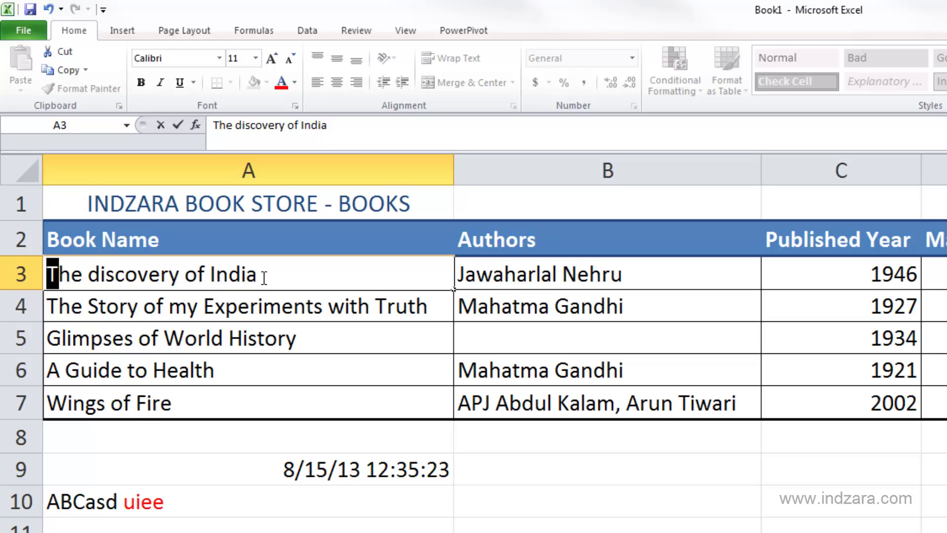
pyautogui.hotkey('shift', 'Right')
pyautogui.hotkey('shift', 'Right')
pyautogui.hotkey('shift', 'Right')
pyautogui.hotkey('shift', 'Right')
pyautogui.hotkey('shift', 'Right')
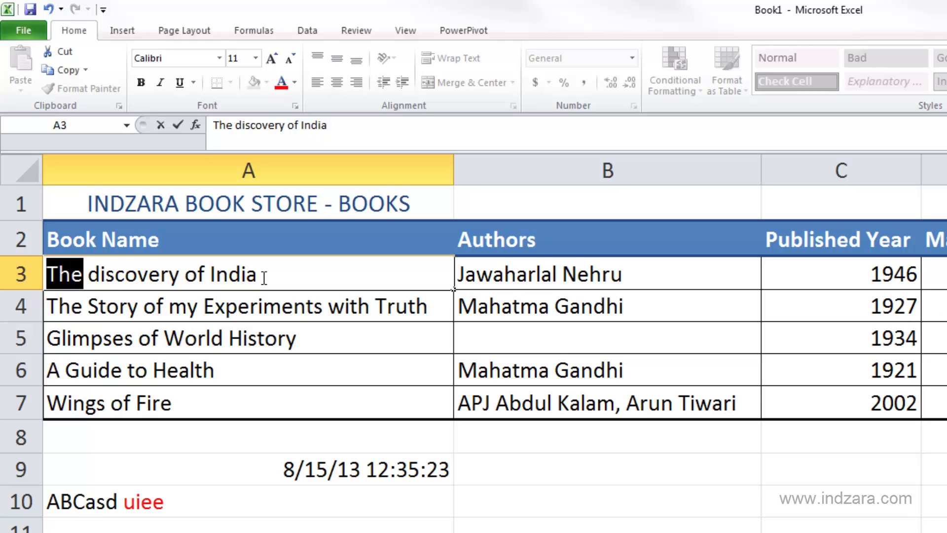
pyautogui.hotkey('shift', 'Right')
pyautogui.hotkey('shift', 'Right')
pyautogui.hotkey('shift', 'Right')
pyautogui.hotkey('shift', 'Right')
pyautogui.hotkey('shift', 'Right')
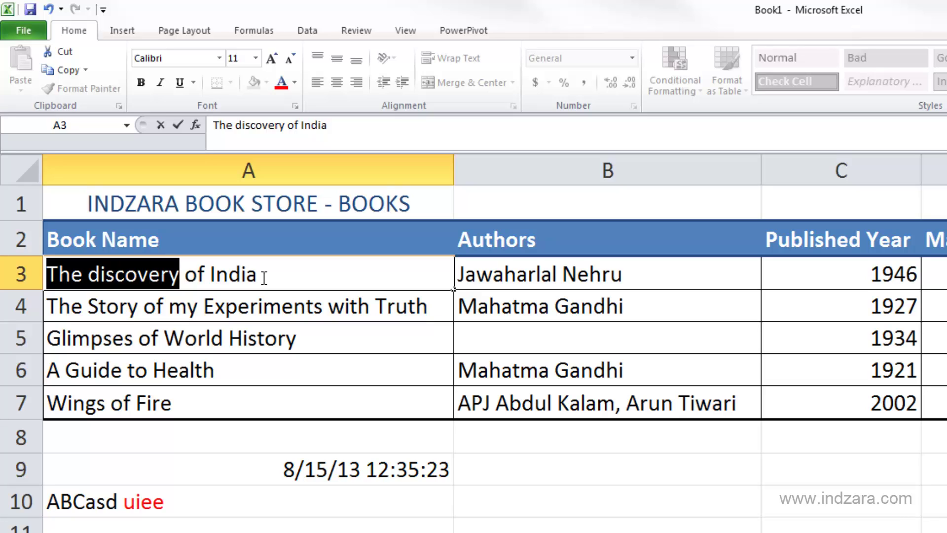
pyautogui.hotkey('shift', 'Right')
pyautogui.hotkey('ctrl', 'shift', 'Right')
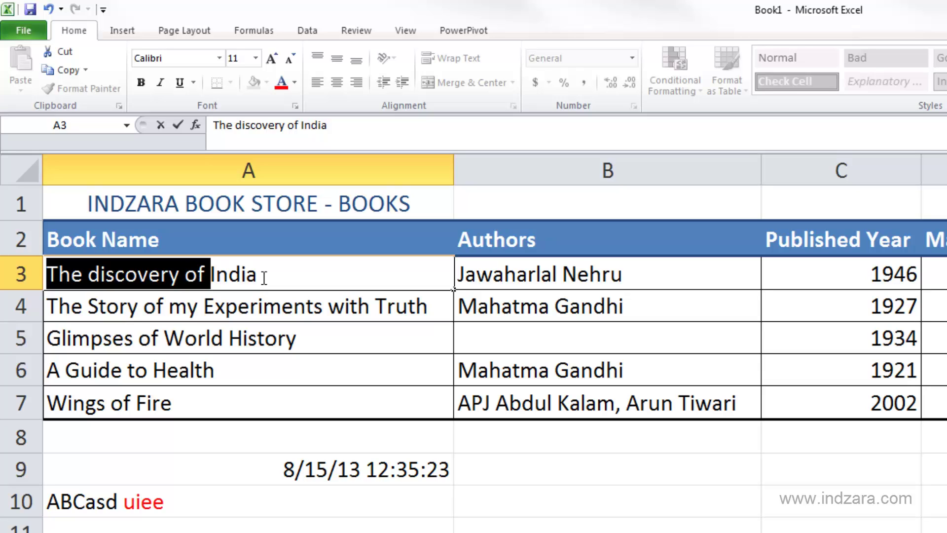
pyautogui.hotkey('ctrl', 'shift', 'Right')
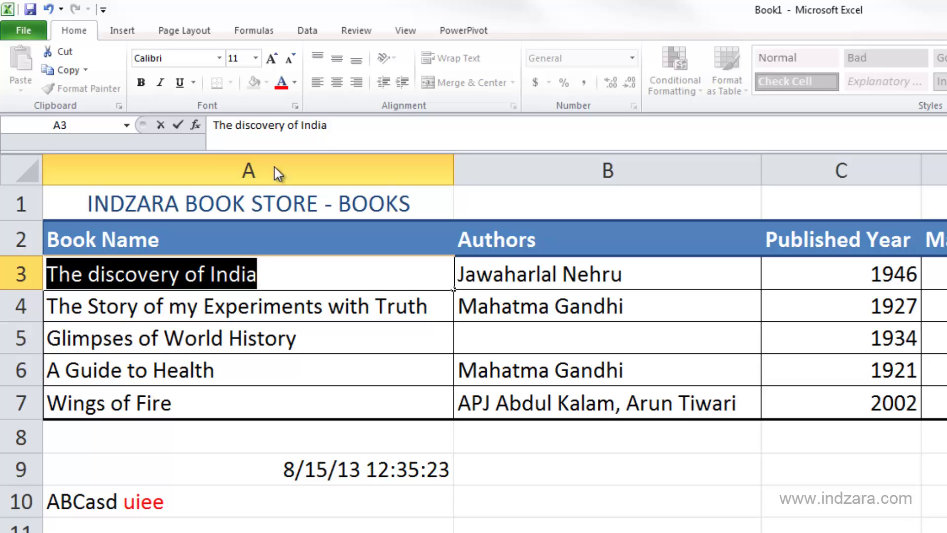
# Delete the word "of" from the book name in A3, retype it, and cancel the cell edit.
pyautogui.click(242, 277)
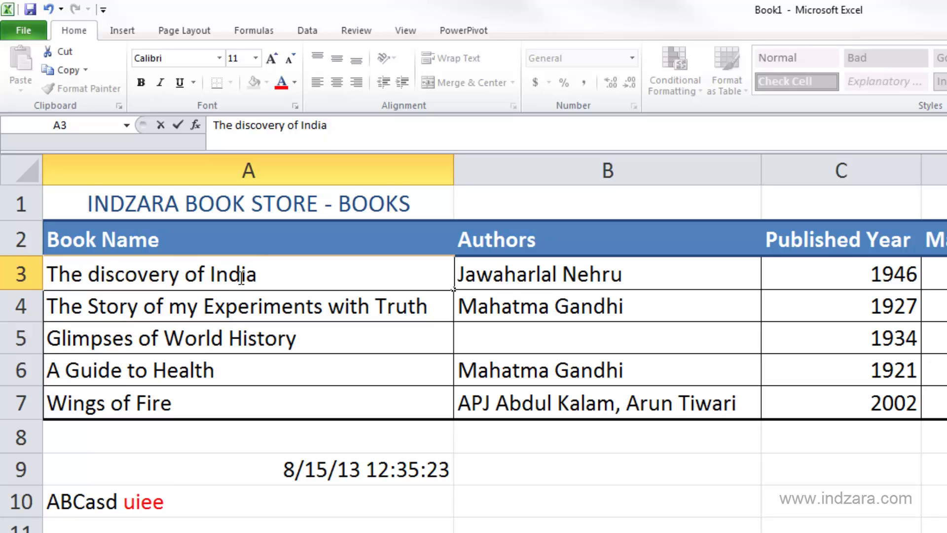
pyautogui.press('Left')
pyautogui.press('Left')
pyautogui.press('Left')
pyautogui.press('Left')
pyautogui.press('Left')
pyautogui.hotkey('shift', 'Left')
pyautogui.hotkey('shift', 'Left')
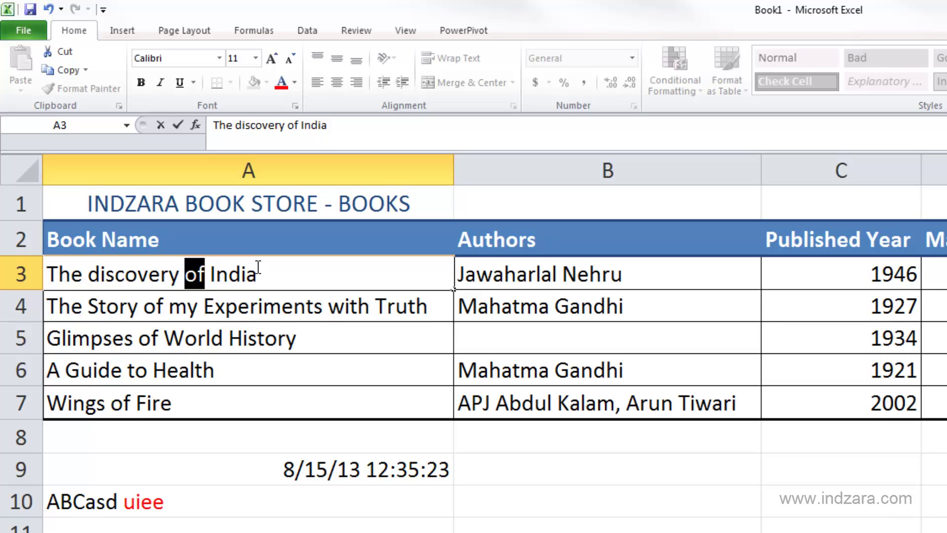
pyautogui.press('Delete')
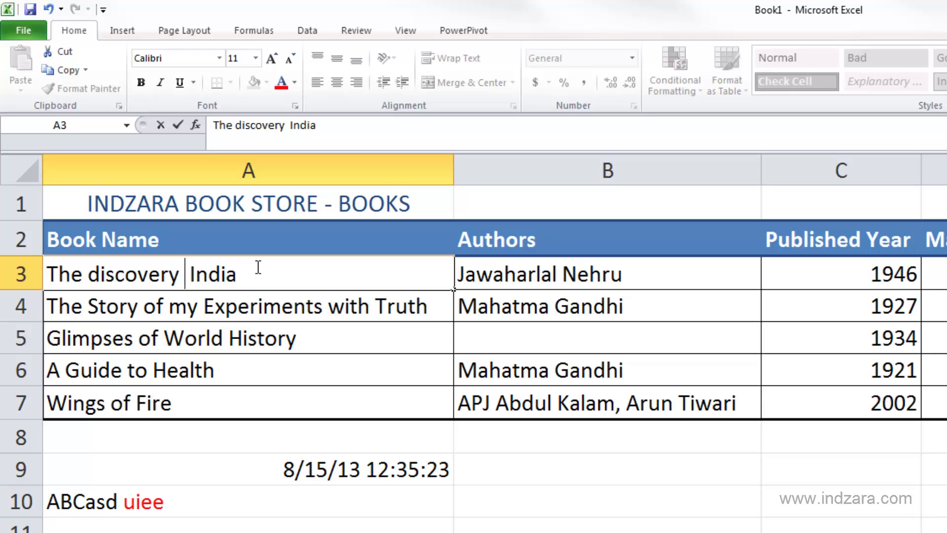
pyautogui.write('of')
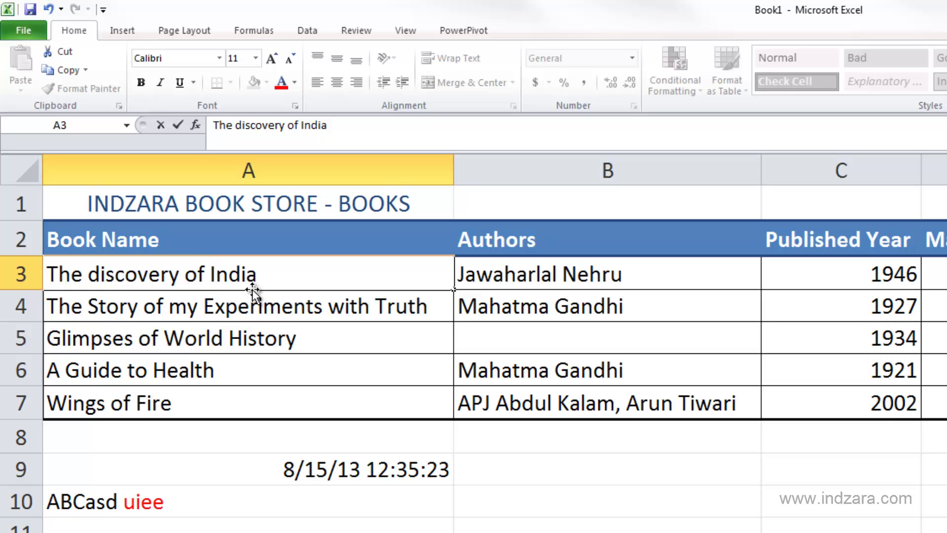
pyautogui.press('Escape')
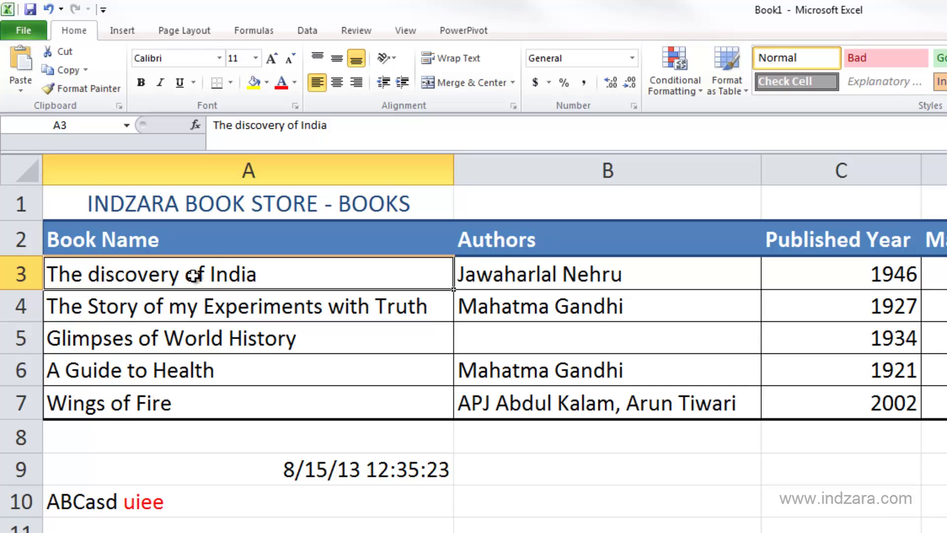
# Capitalise the "d" of "discovery" in cell A3 so the book name reads "The Discovery of India".
pyautogui.doubleClick(94, 276)
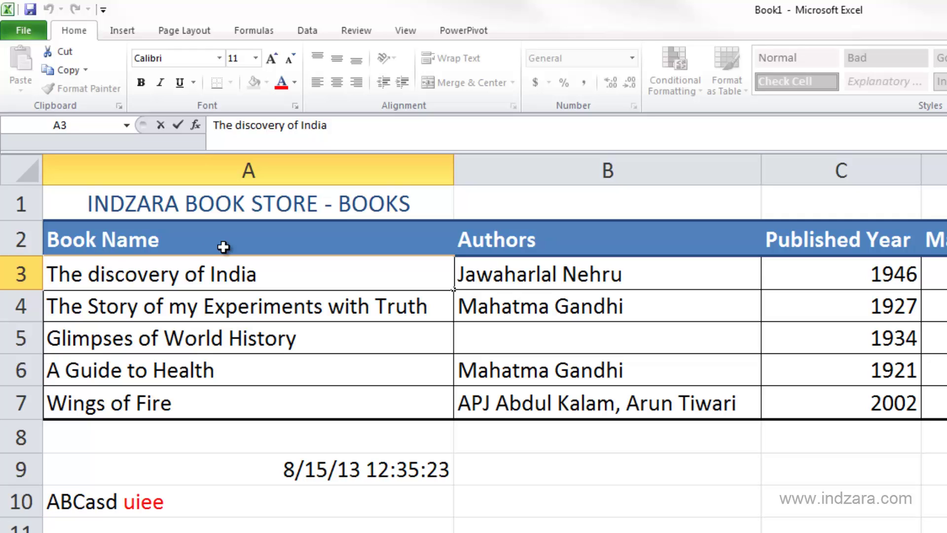
pyautogui.press('Delete')
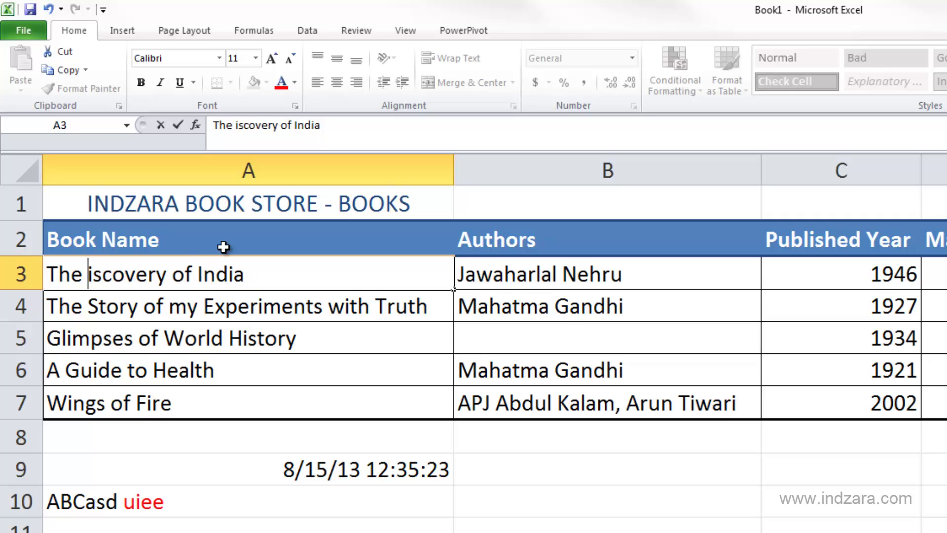
pyautogui.write('D')
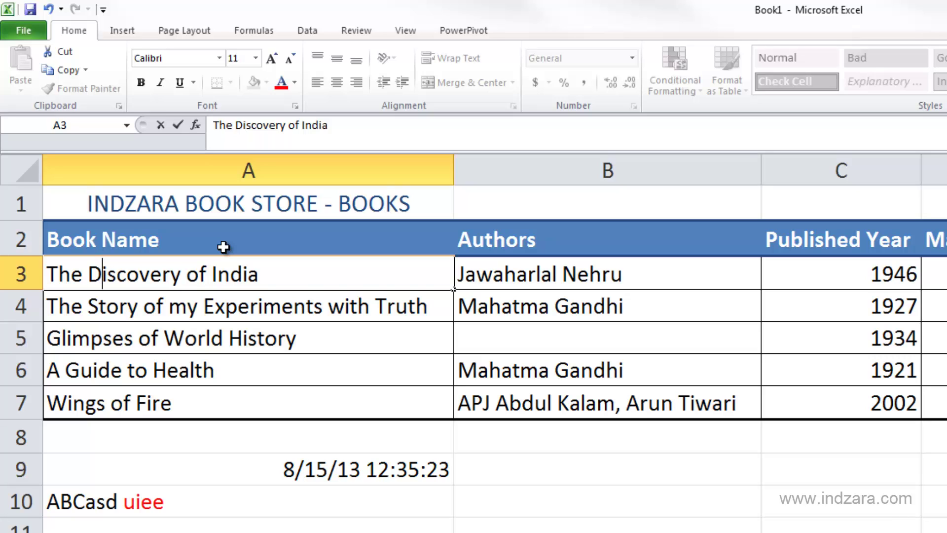
pyautogui.press('Return')
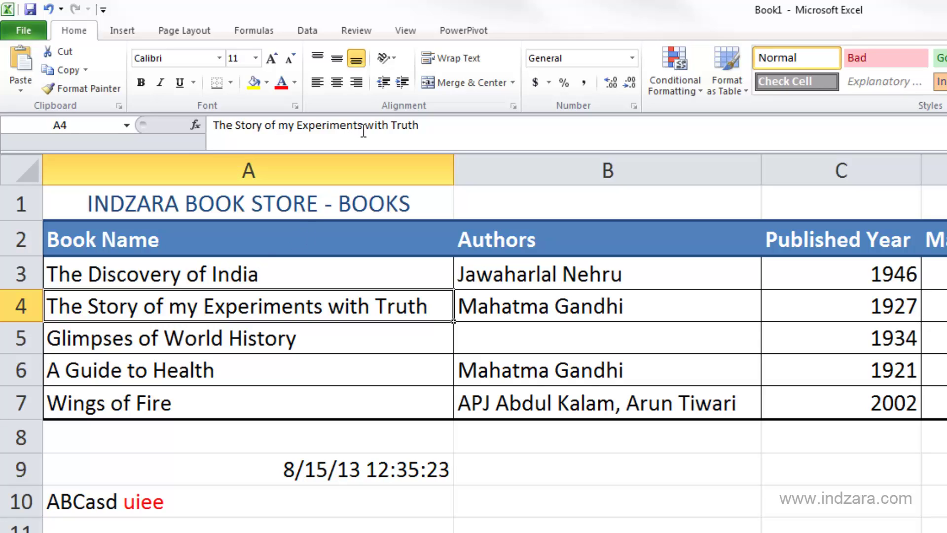
# Edit A3 through the formula bar, select the words "The Discovery" there, and leave editing.
pyautogui.click(273, 272)
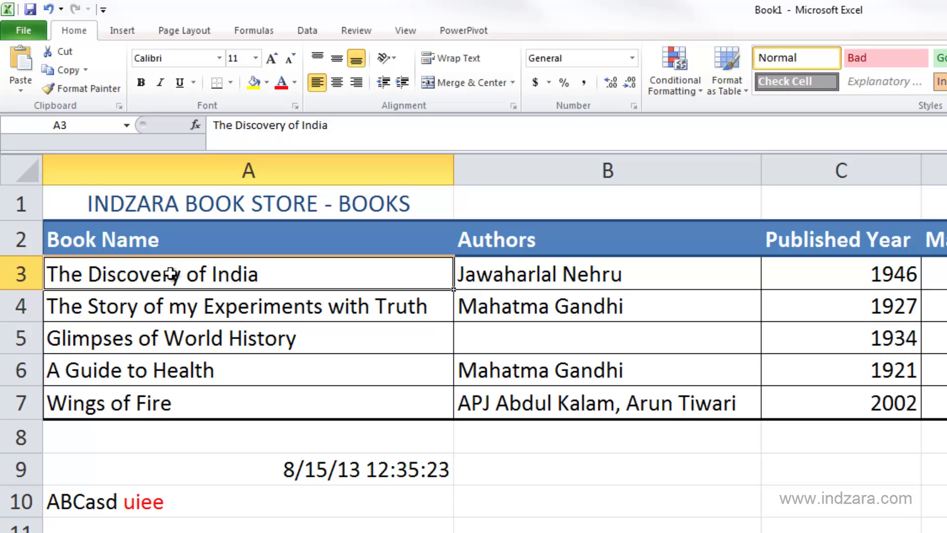
pyautogui.click(305, 125)
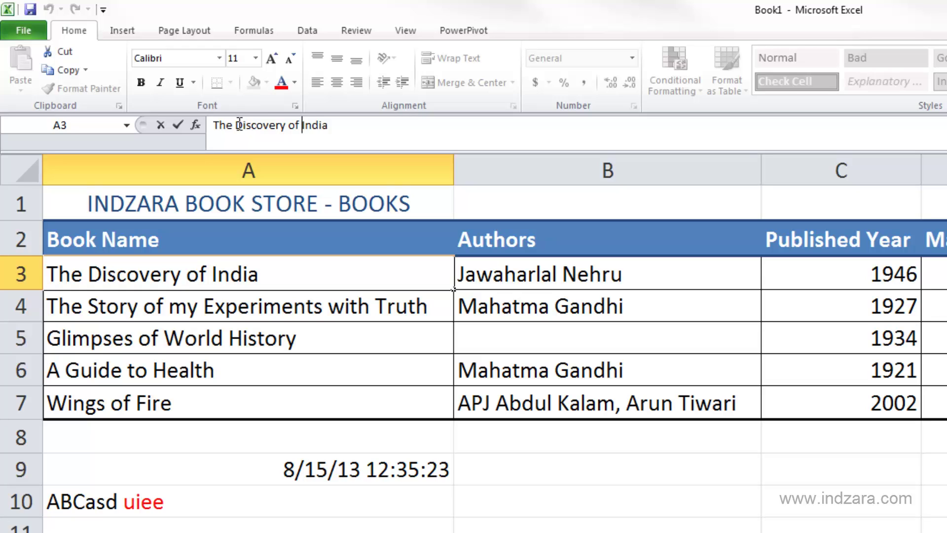
pyautogui.moveTo(235, 125); pyautogui.dragTo(290, 125)
pyautogui.click(297, 126)
pyautogui.moveTo(276, 127); pyautogui.dragTo(235, 148)
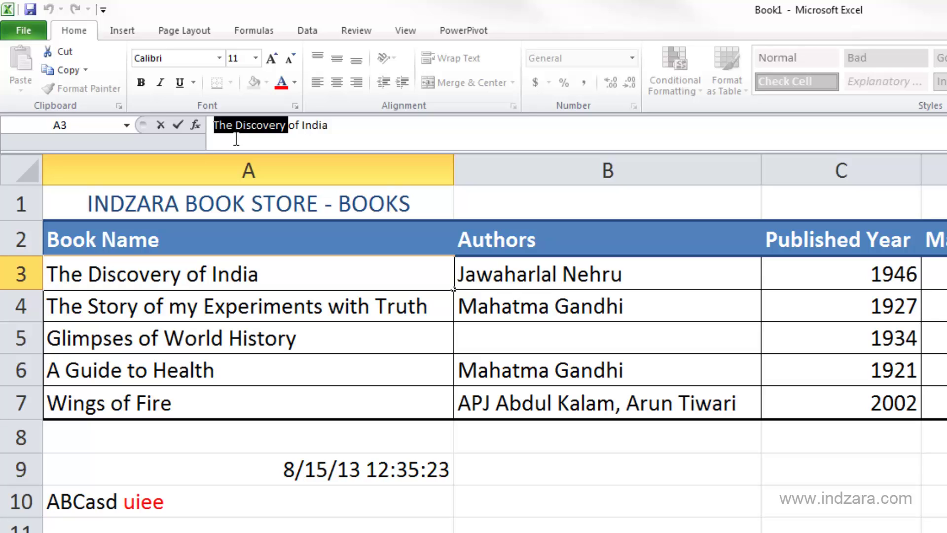
pyautogui.click(311, 289)
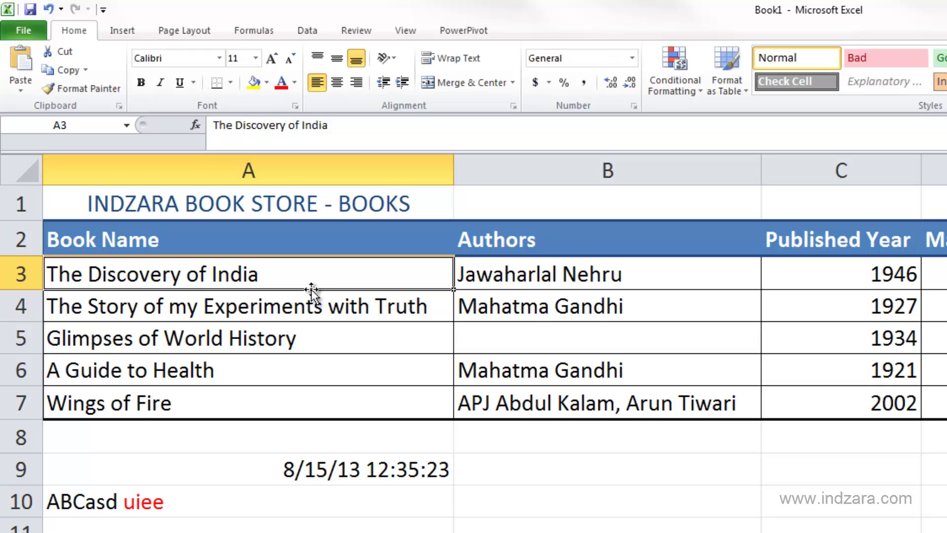